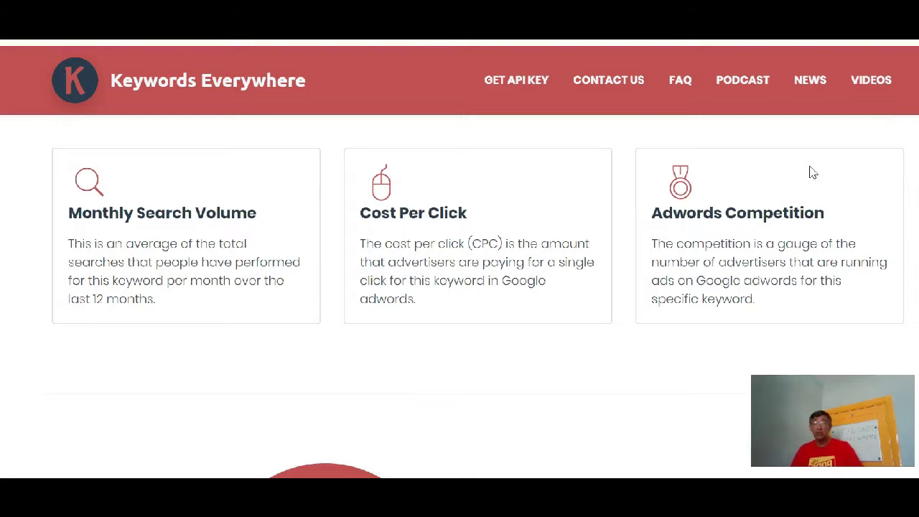
- Review the Keywords Everywhere page, covering its search volume, cost per click and competition metrics, testimonial and browser install options
scroll(813, 172, "down", 3)
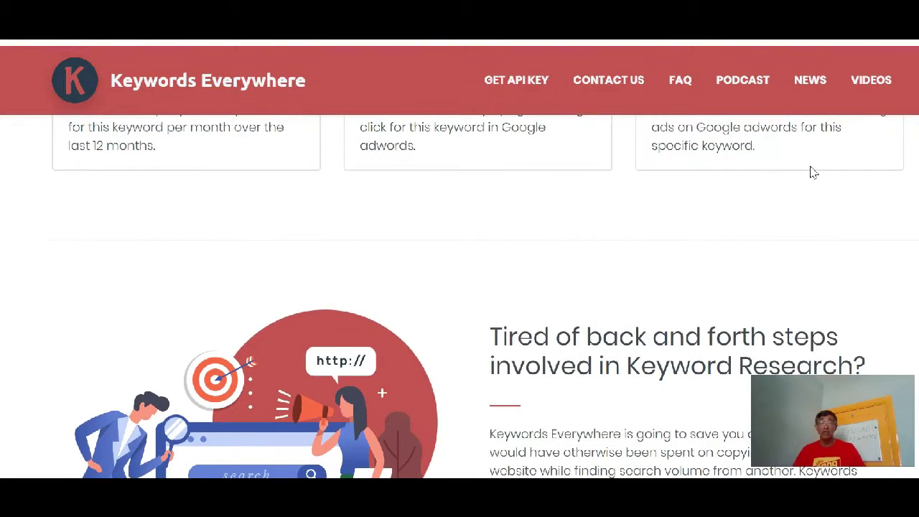
scroll(813, 172, "down", 2)
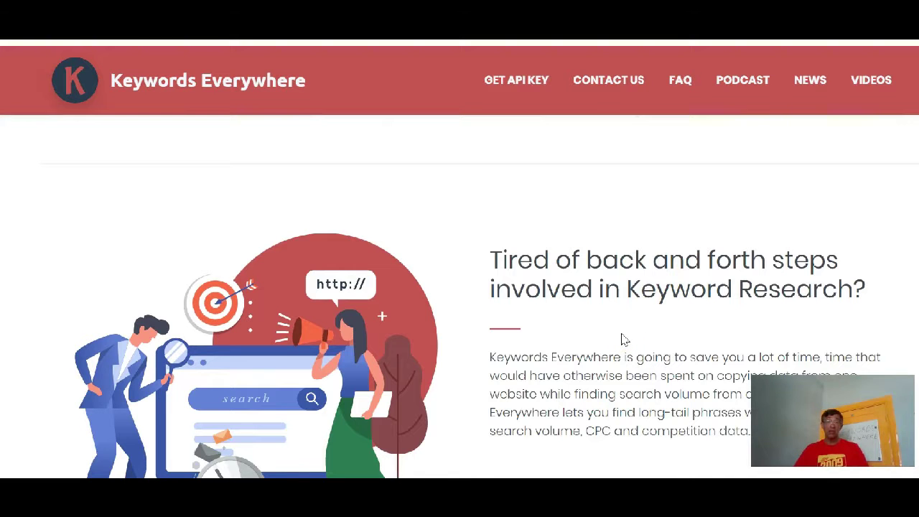
scroll(624, 339, "down", 3)
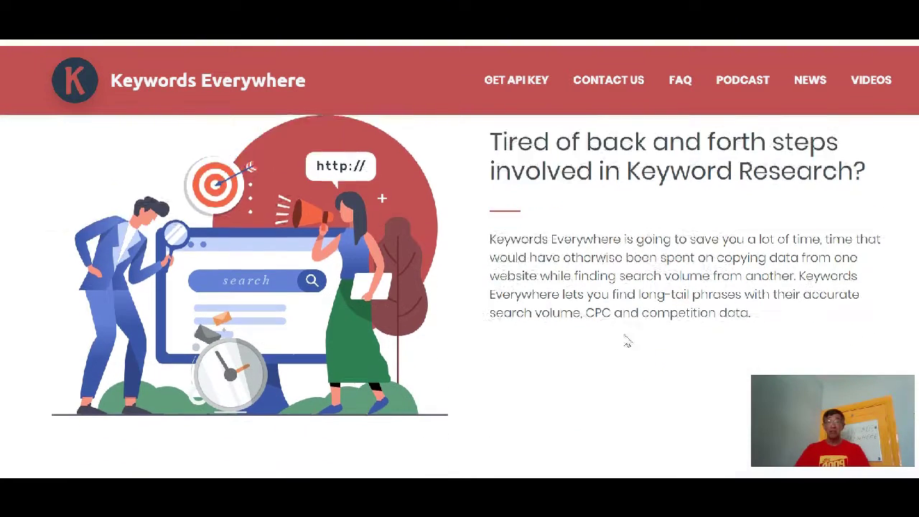
left_click(629, 342)
scroll(629, 343, "down", 5)
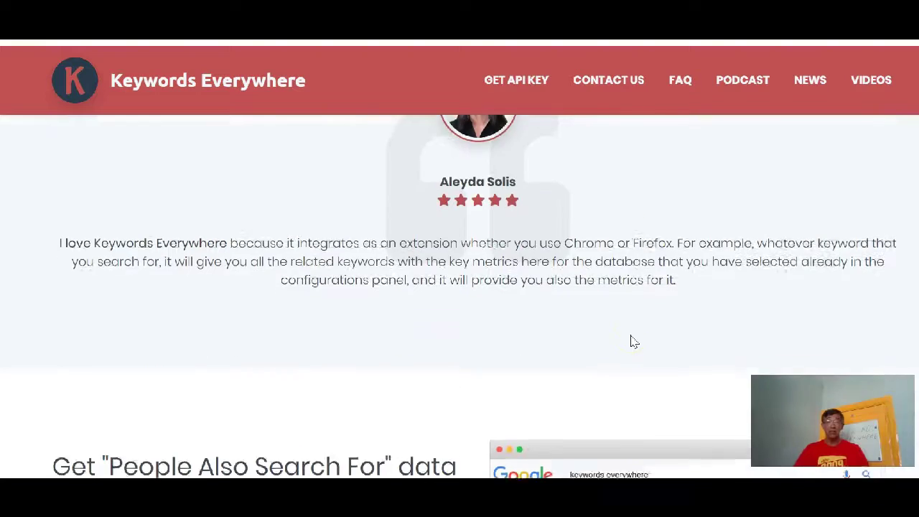
scroll(633, 338, "up", 7)
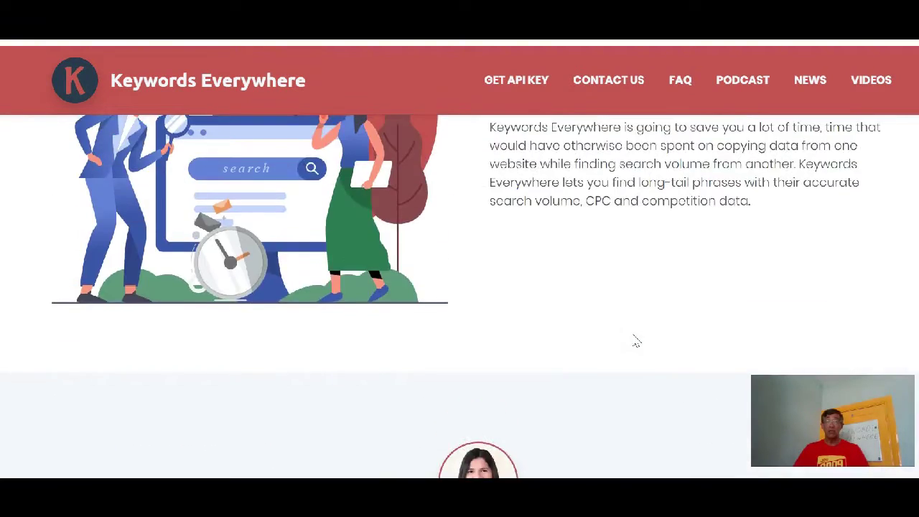
scroll(634, 334, "up", 4)
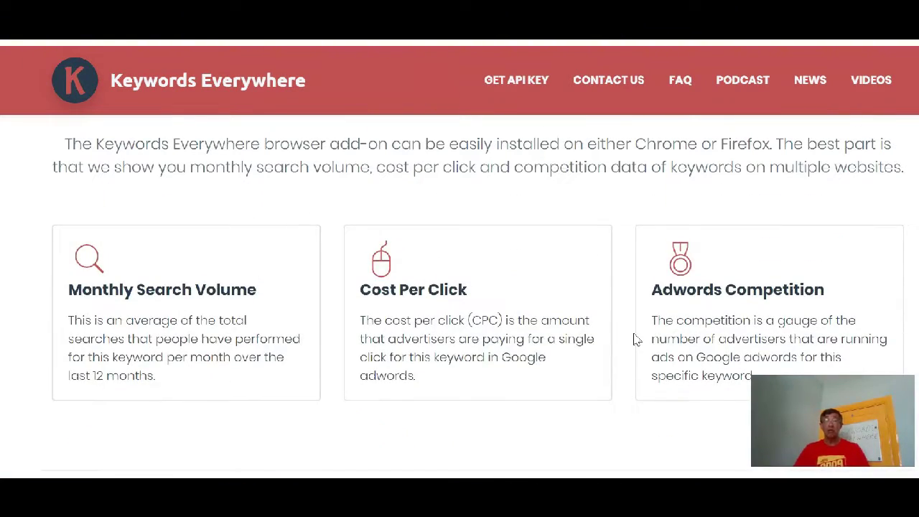
scroll(636, 339, "up", 6)
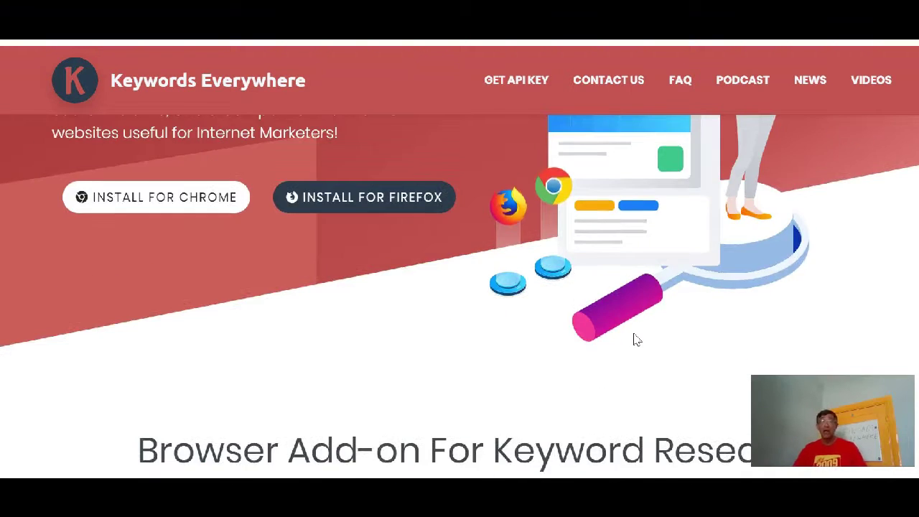
scroll(633, 333, "up", 1)
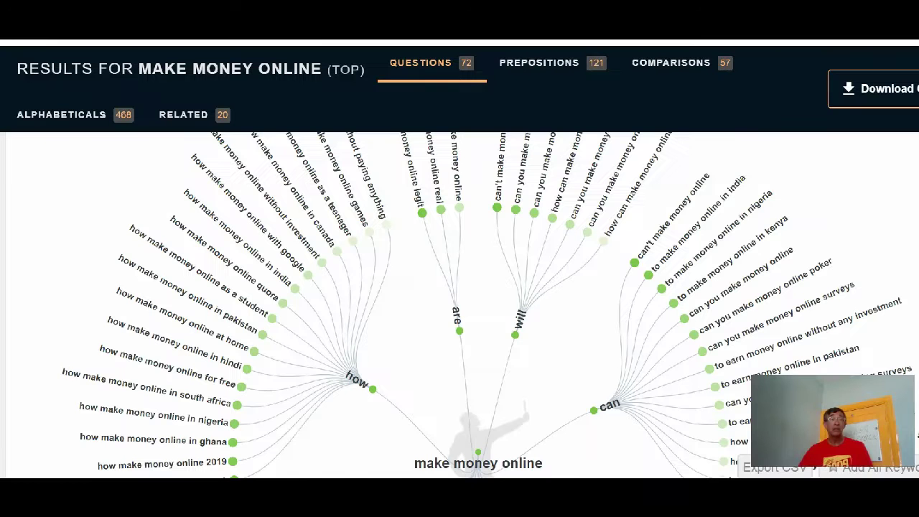
- Examine the AnswerThePublic results for "make money online", from the page header through the questions visualisation
scroll(392, 223, "up", 10)
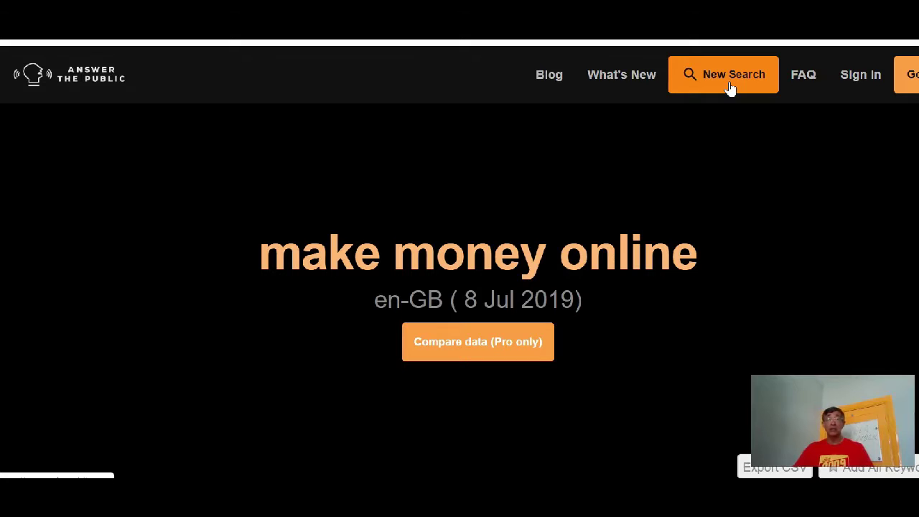
left_click(744, 128)
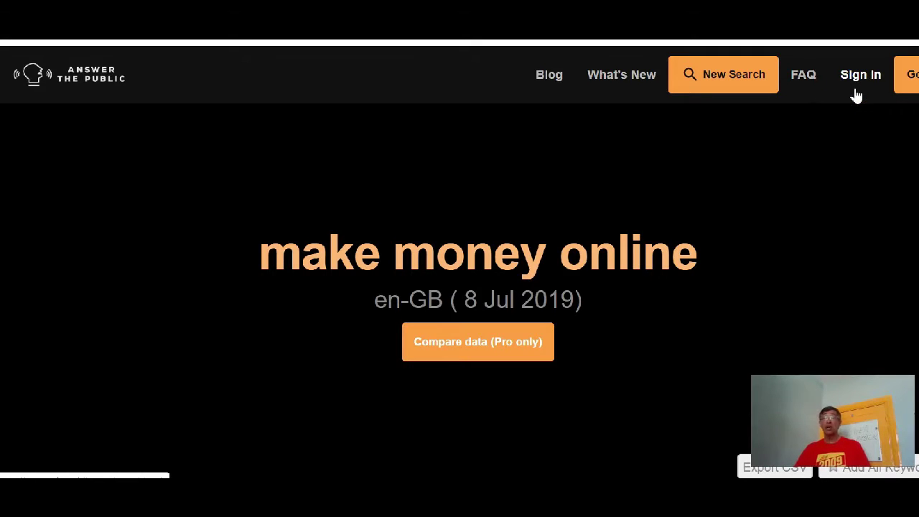
left_click(791, 156)
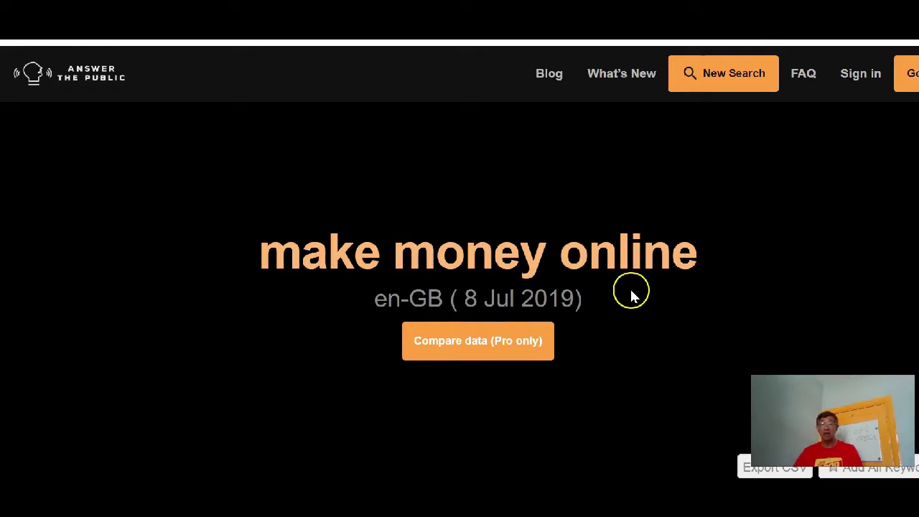
scroll(626, 291, "down", 3)
scroll(627, 294, "down", 5)
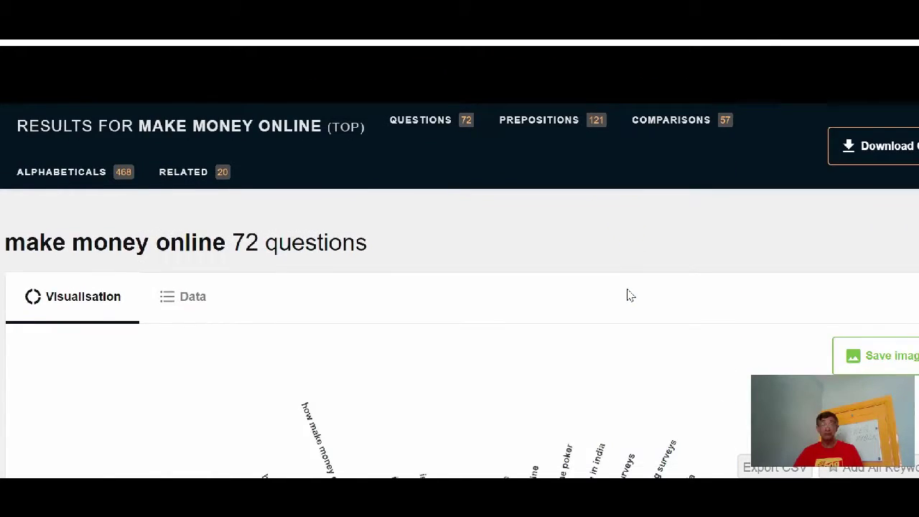
scroll(629, 295, "down", 2)
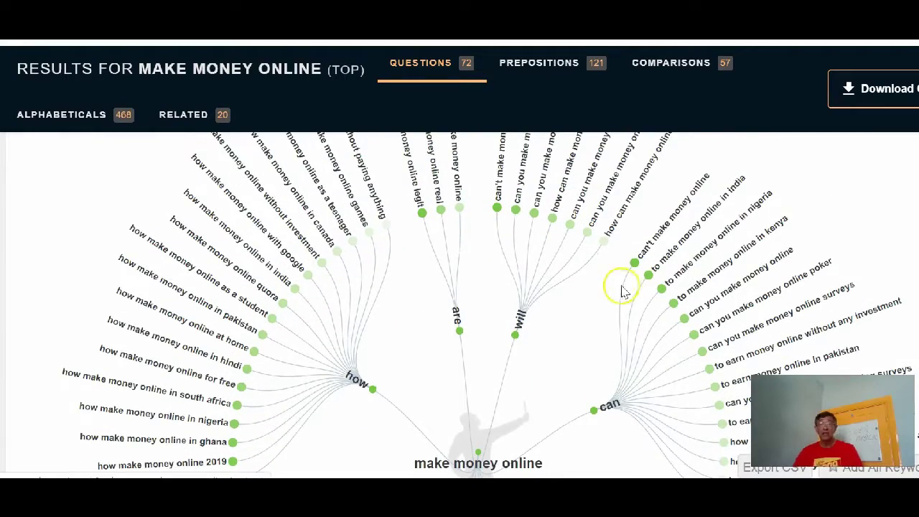
scroll(623, 291, "up", 2)
scroll(624, 293, "down", 1)
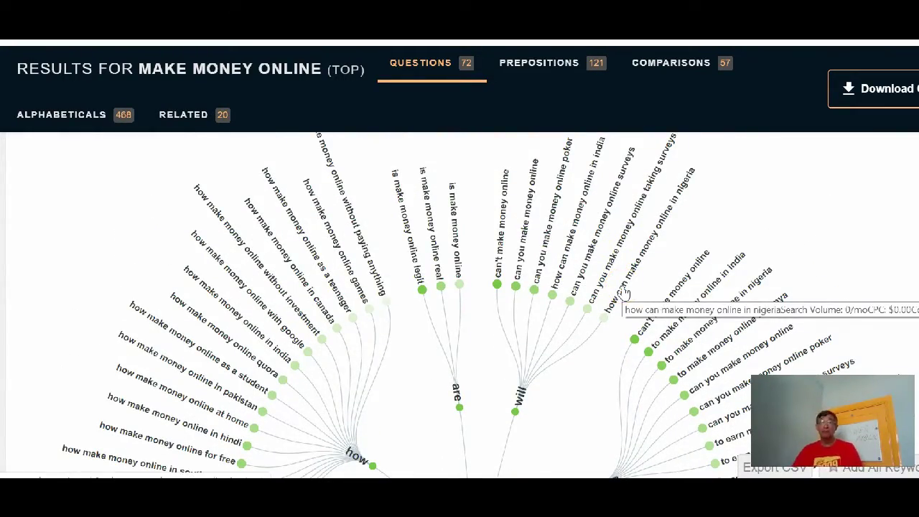
scroll(626, 292, "down", 2)
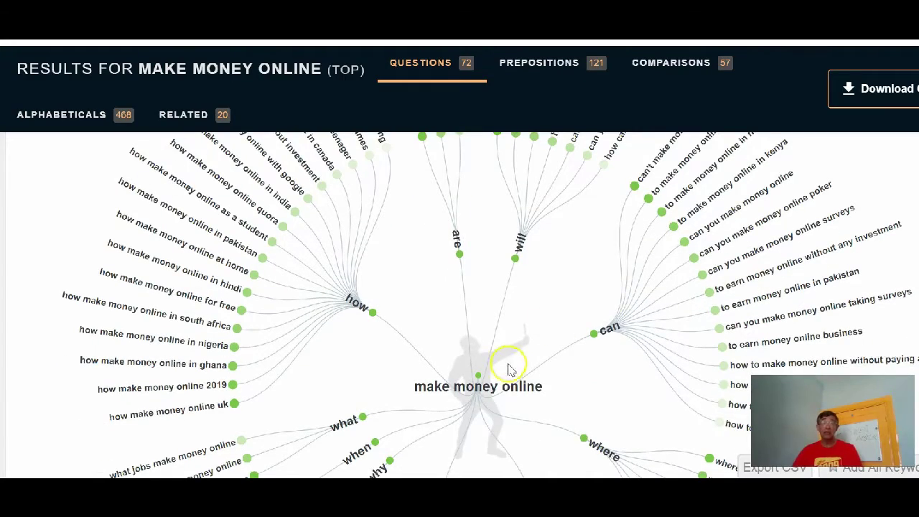
scroll(639, 292, "down", 2)
- Examine the prepositions and comparisons visualisations for "make money online"
scroll(639, 292, "down", 7)
scroll(639, 292, "down", 6)
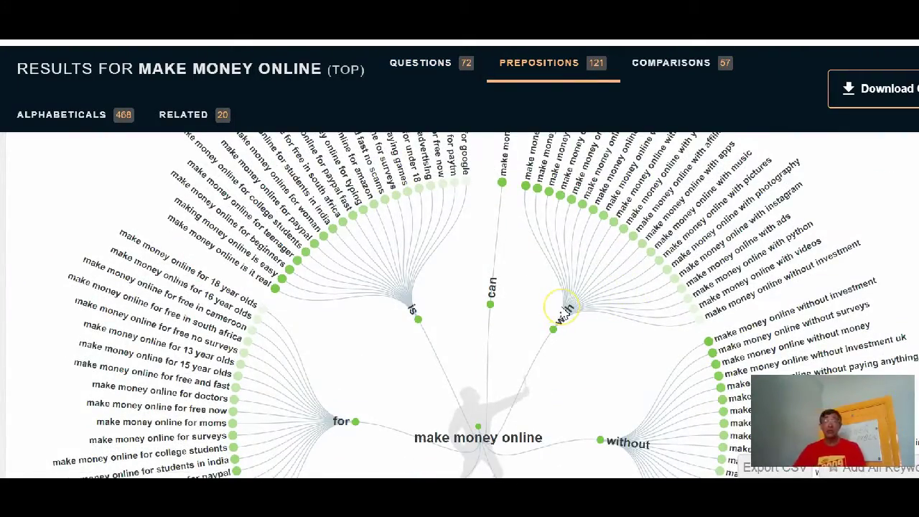
scroll(564, 316, "down", 5)
scroll(564, 318, "down", 10)
scroll(567, 321, "down", 1)
scroll(567, 321, "down", 3)
scroll(567, 321, "down", 4)
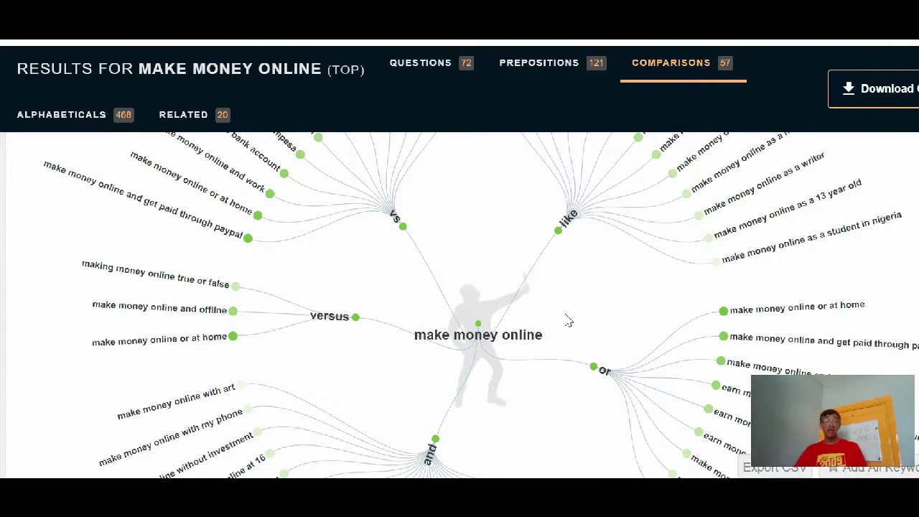
scroll(567, 321, "down", 1)
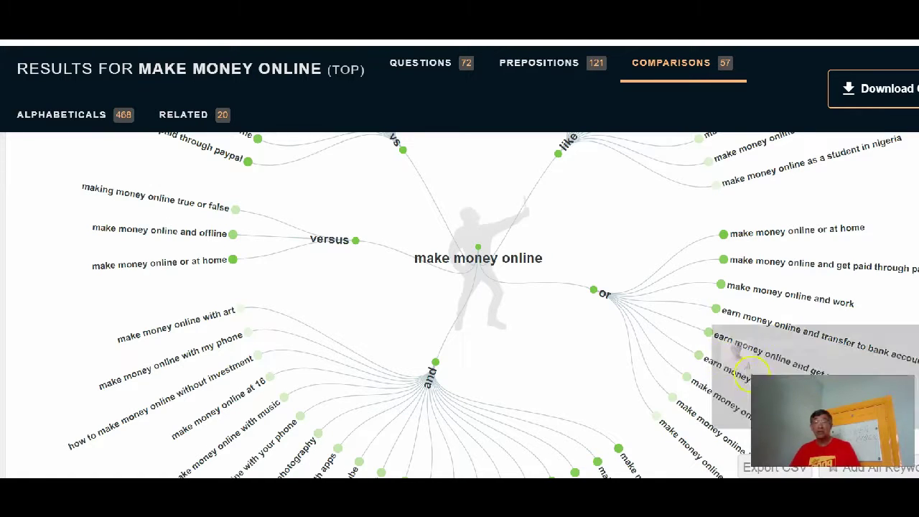
left_click(641, 323)
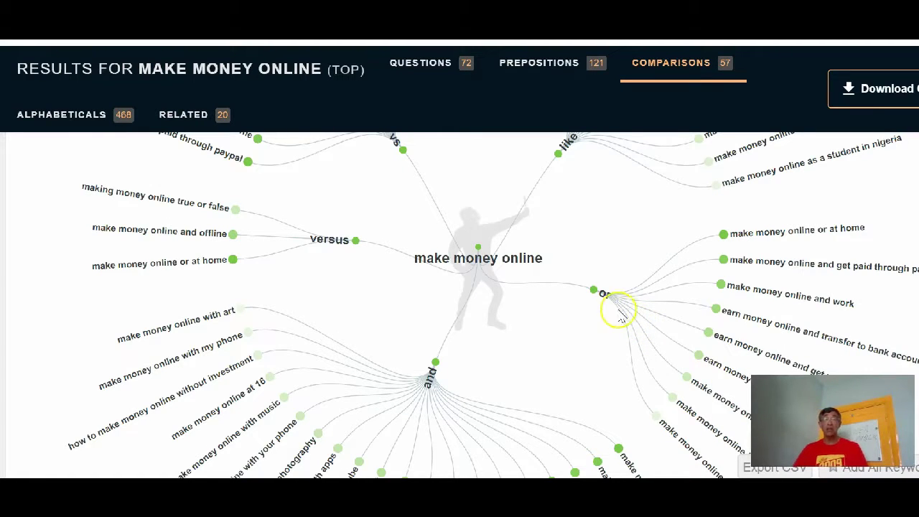
scroll(610, 308, "down", 3)
scroll(615, 311, "down", 1)
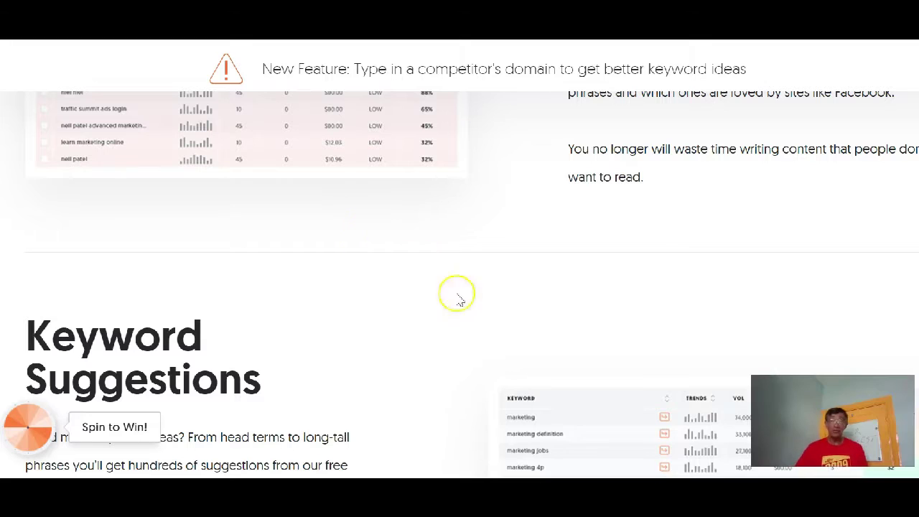
- On the Ubersuggest page, review the domain or keyword search form and the Domain Overview and Top SEO Pages sections
scroll(550, 332, "up", 10)
scroll(550, 335, "up", 10)
scroll(546, 345, "down", 1)
scroll(546, 347, "down", 1)
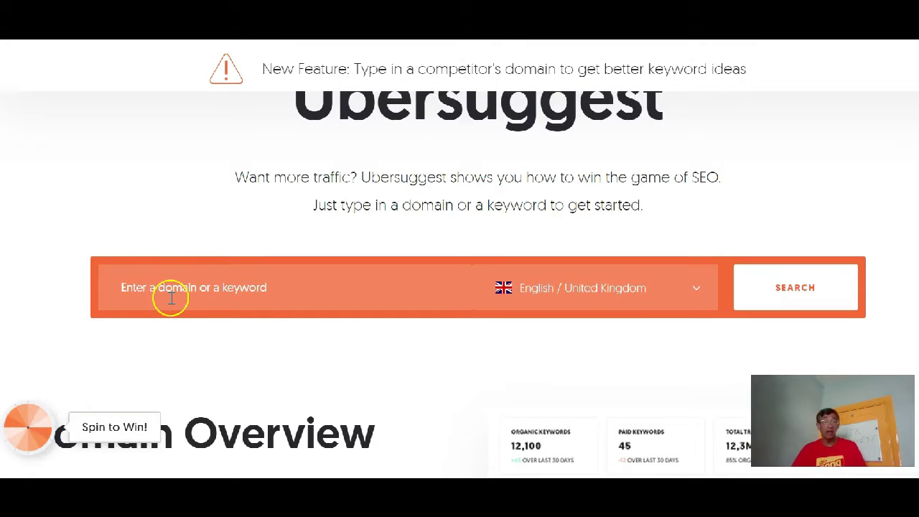
scroll(312, 334, "down", 3)
left_click(314, 332)
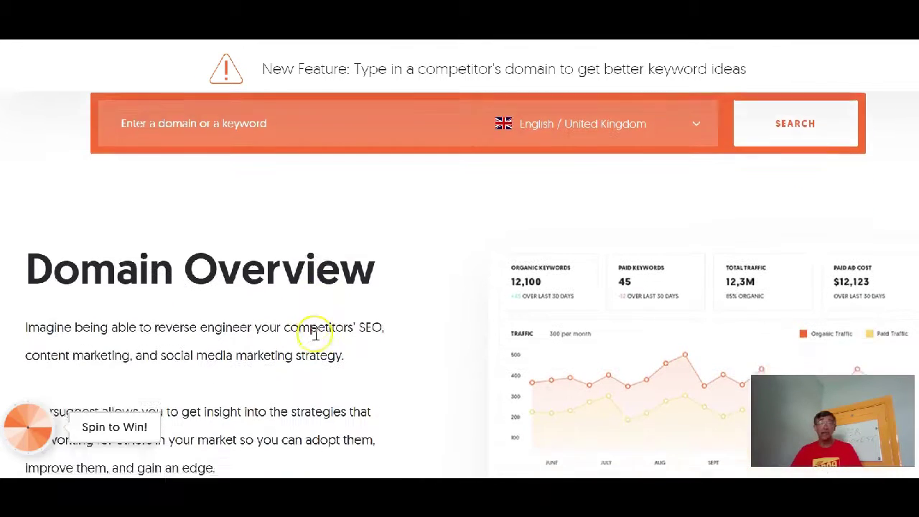
scroll(314, 334, "down", 3)
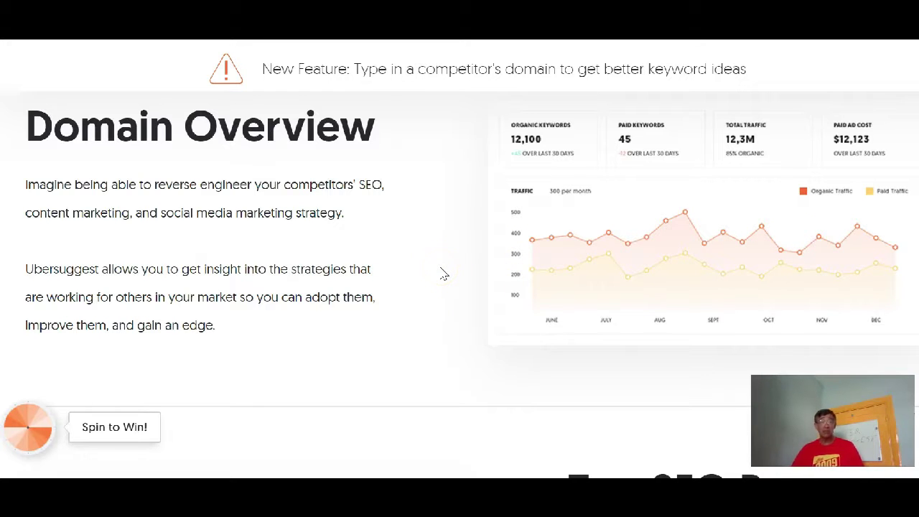
scroll(448, 269, "down", 5)
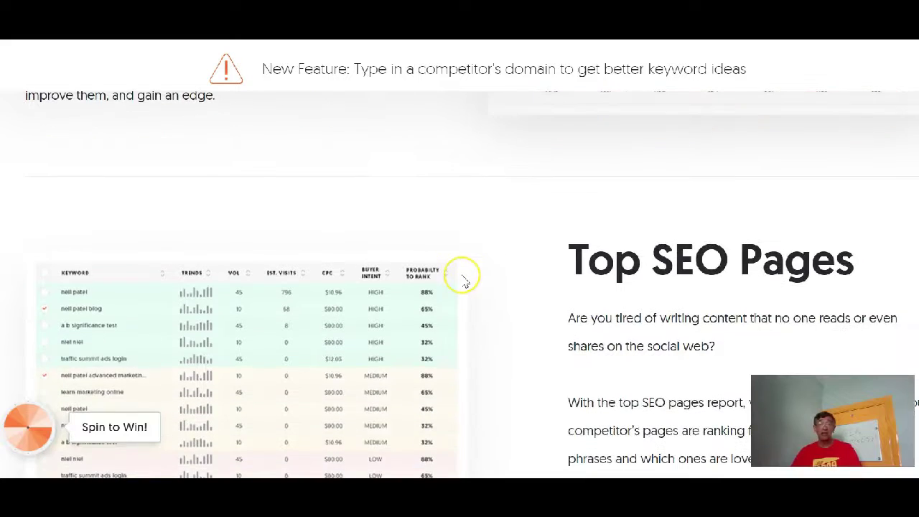
scroll(465, 282, "down", 1)
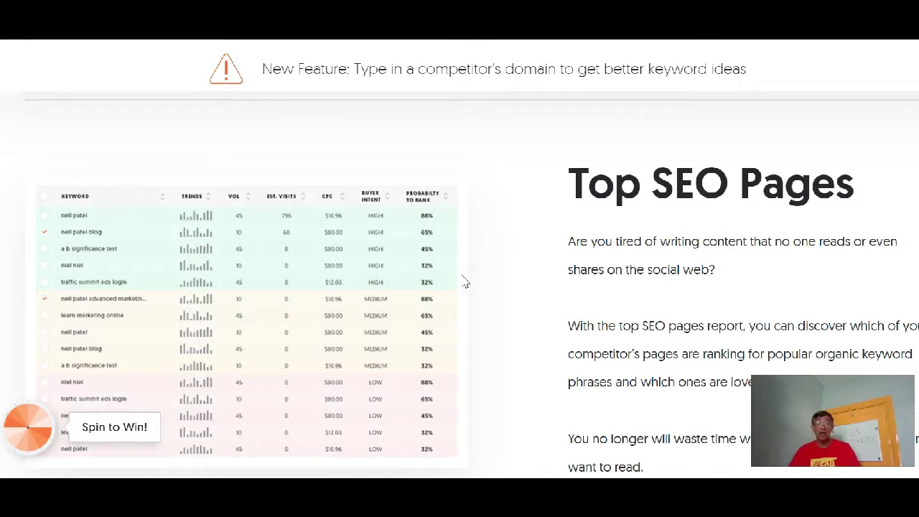
- Read the Keyword Suggestions, Content Ideas and Backlink data sections down to the end of the Ubersuggest page
scroll(467, 284, "down", 8)
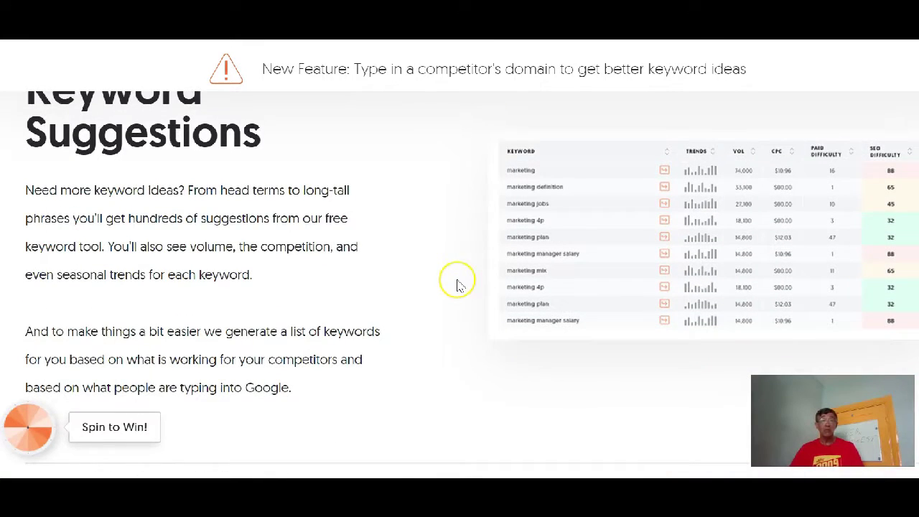
scroll(460, 283, "down", 5)
scroll(460, 286, "down", 3)
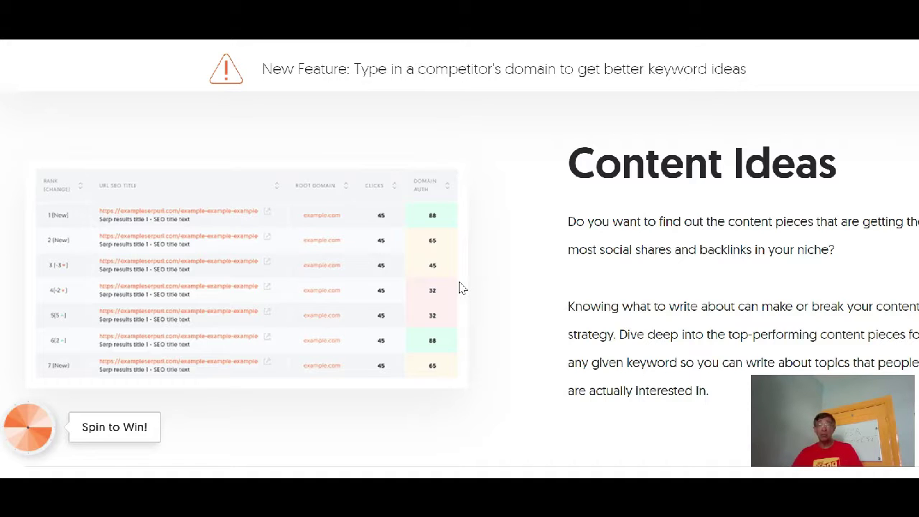
scroll(480, 265, "down", 1)
scroll(479, 267, "down", 5)
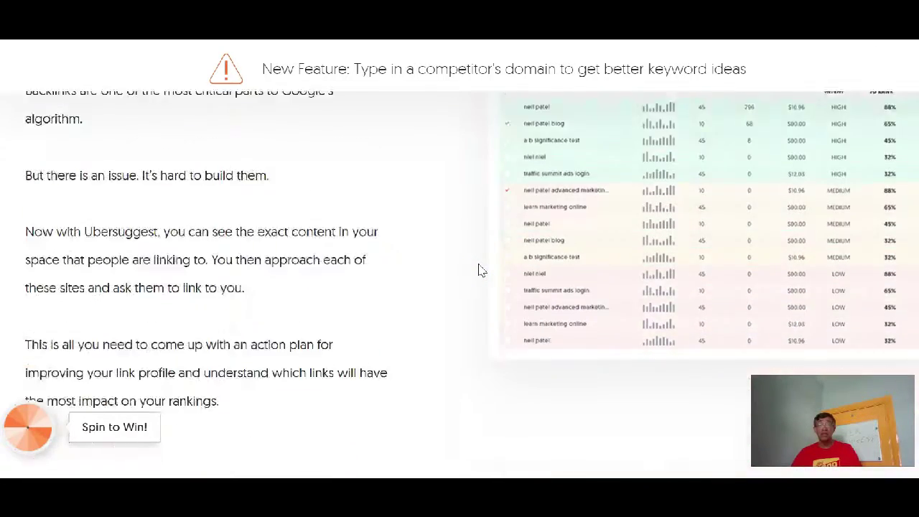
scroll(480, 270, "down", 3)
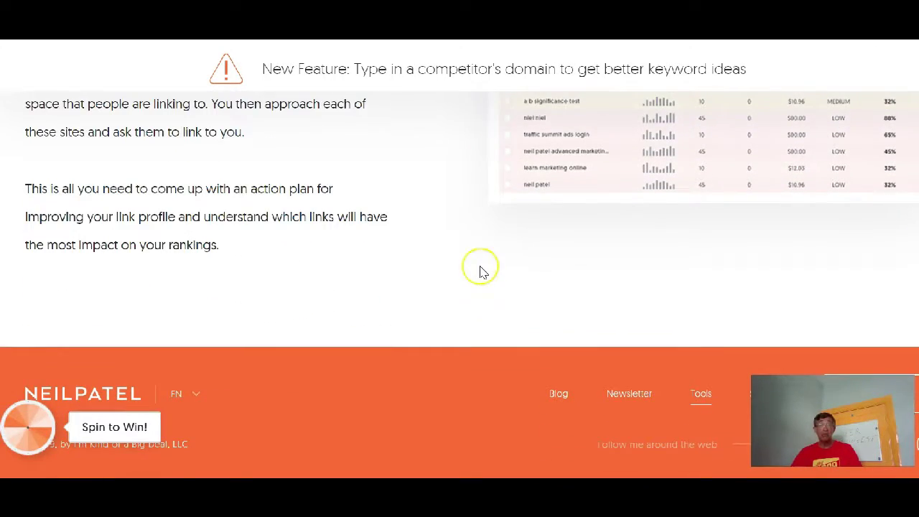
- Return to the Ubersuggest heading and search form, and revisit the feature sections from Domain Overview to Content Ideas and Keyword Suggestions
scroll(481, 271, "up", 4)
scroll(483, 272, "up", 12)
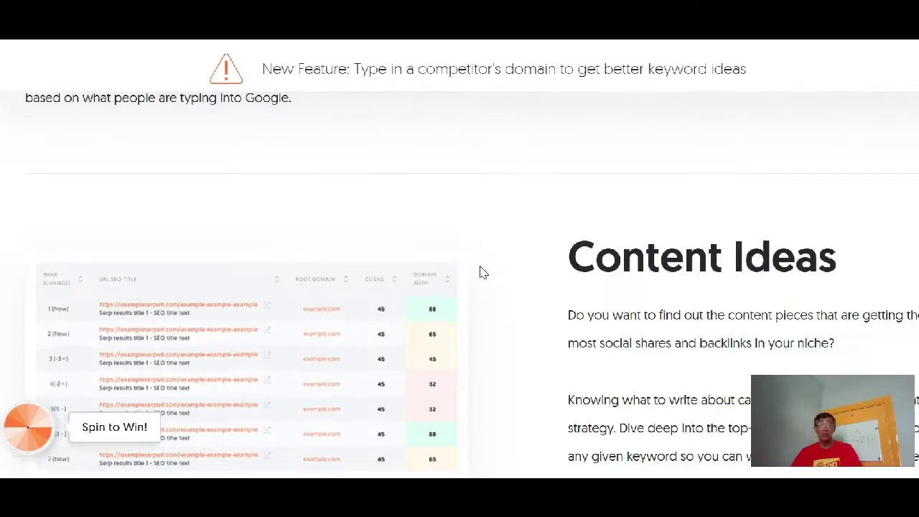
scroll(481, 271, "up", 8)
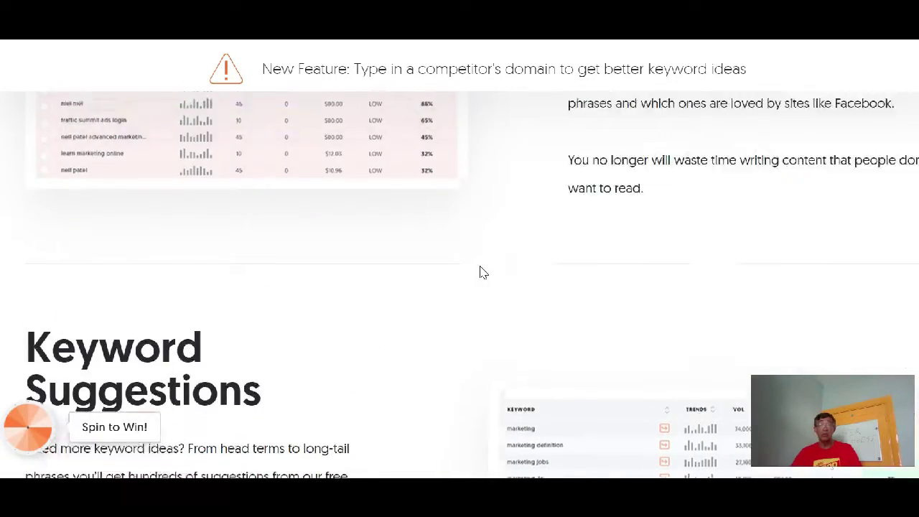
scroll(481, 272, "up", 3)
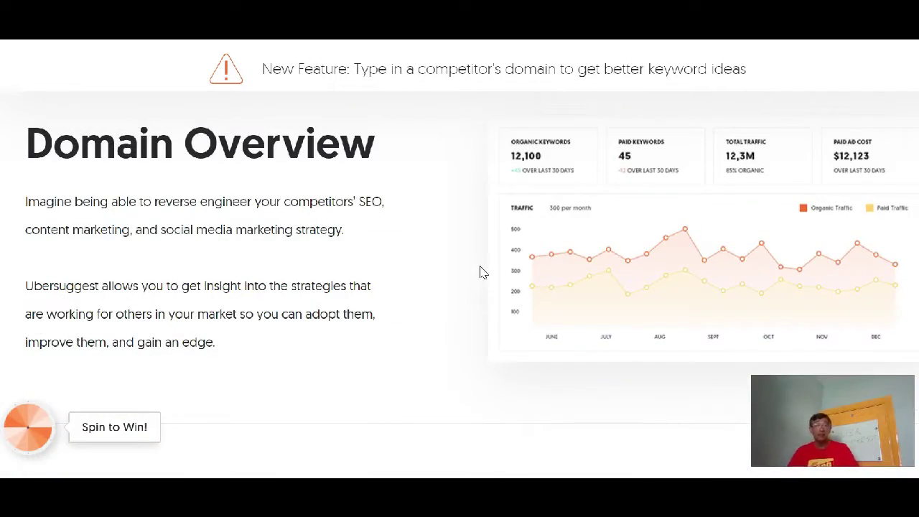
scroll(482, 272, "up", 3)
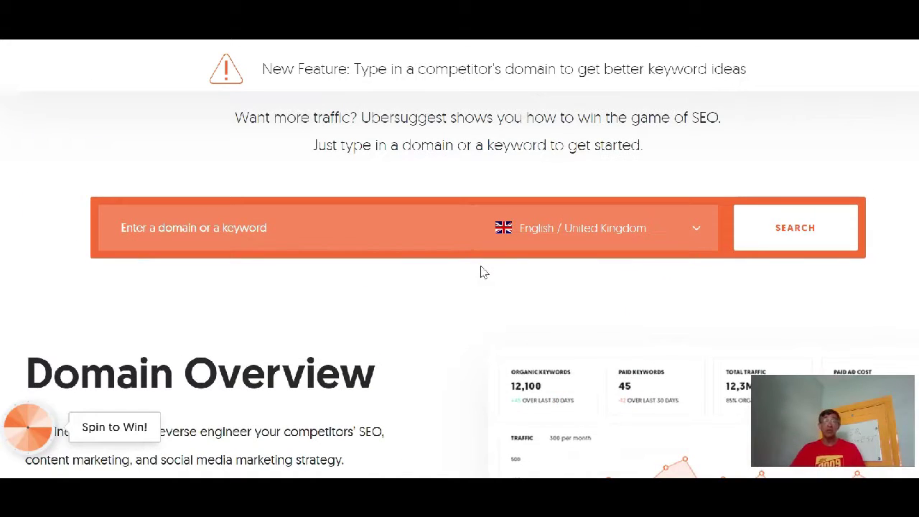
scroll(480, 271, "up", 3)
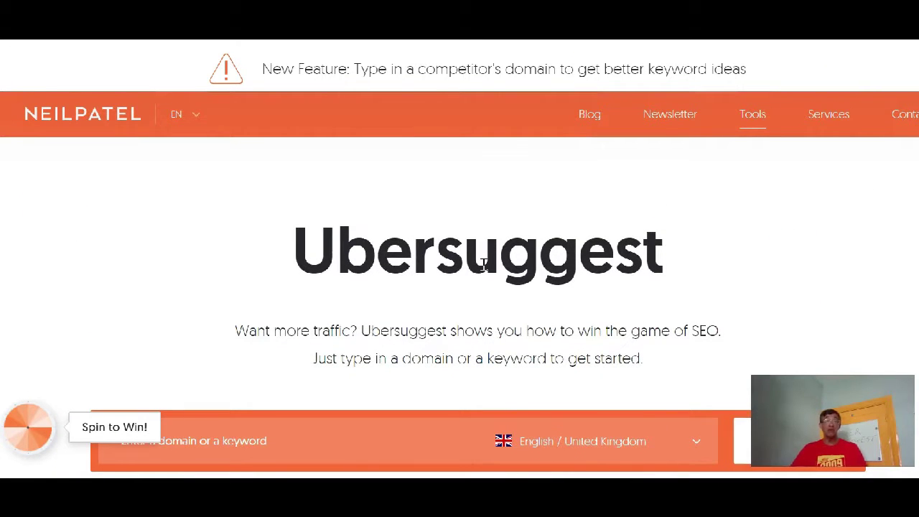
scroll(483, 264, "down", 3)
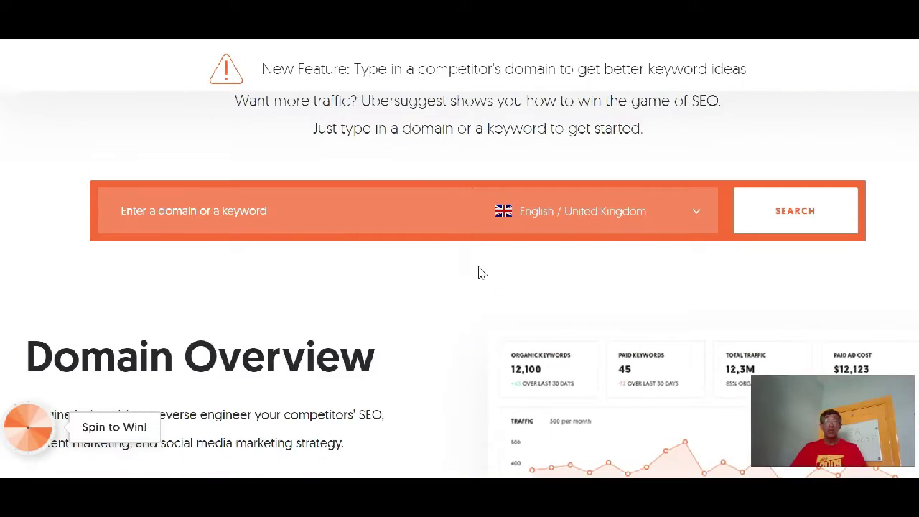
scroll(479, 295, "down", 3)
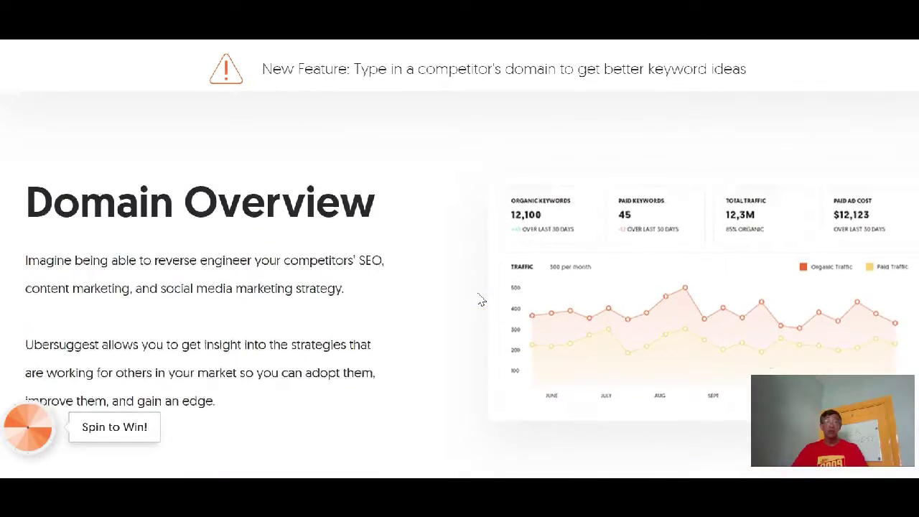
scroll(481, 299, "down", 9)
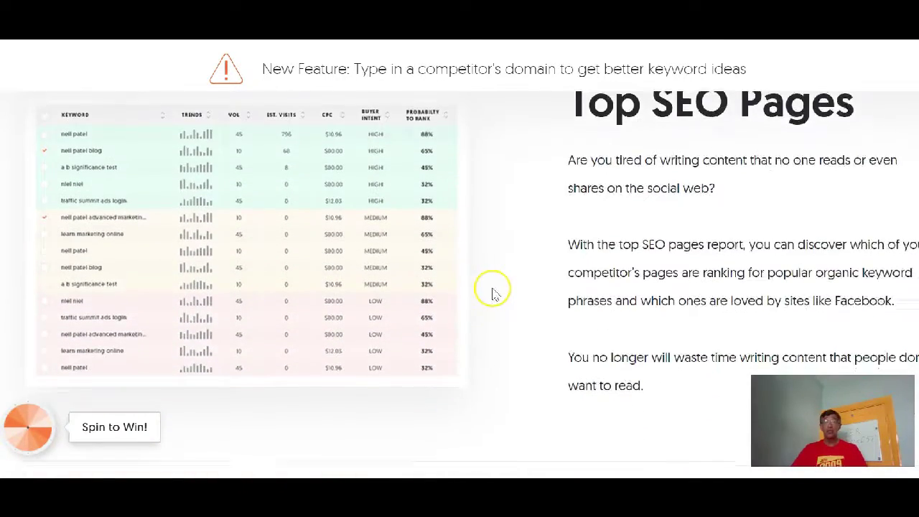
scroll(495, 294, "down", 7)
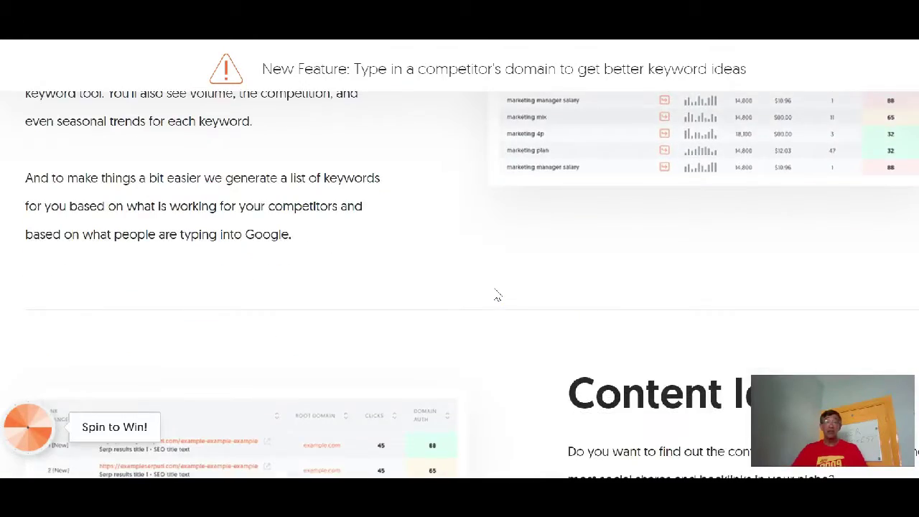
scroll(497, 294, "down", 2)
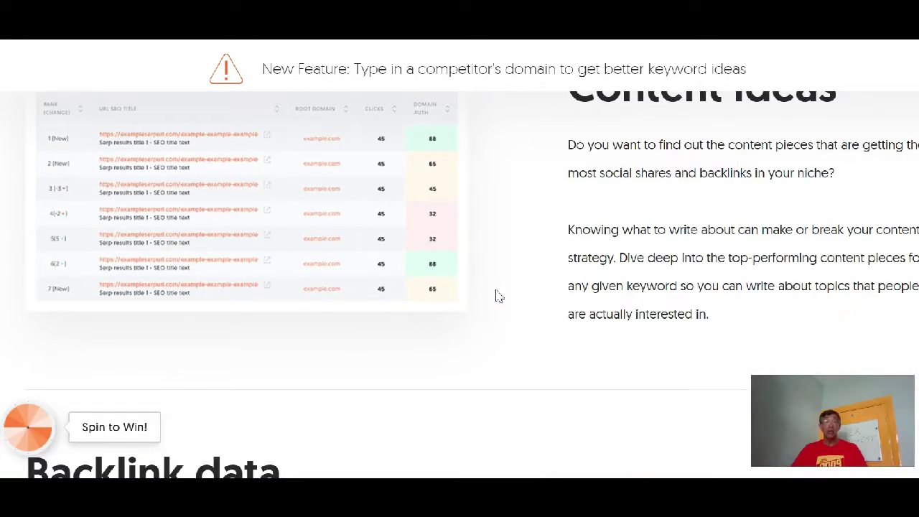
scroll(498, 297, "up", 8)
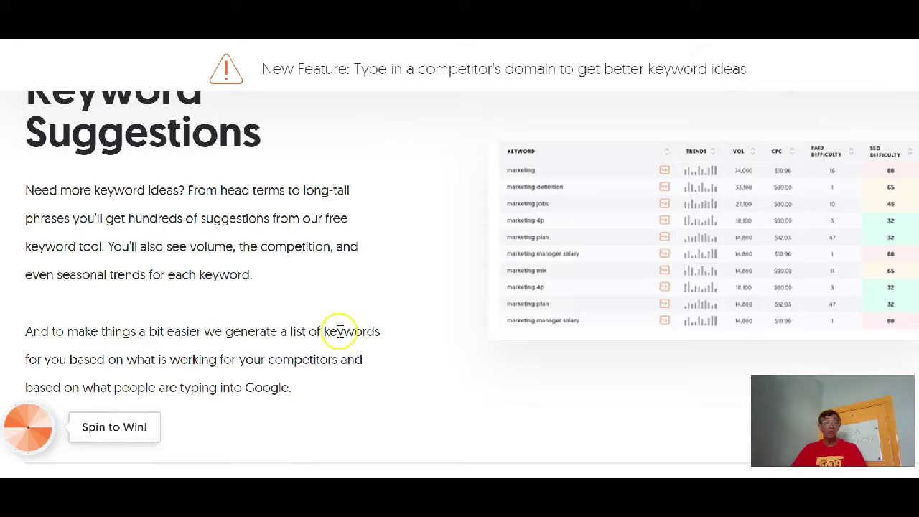